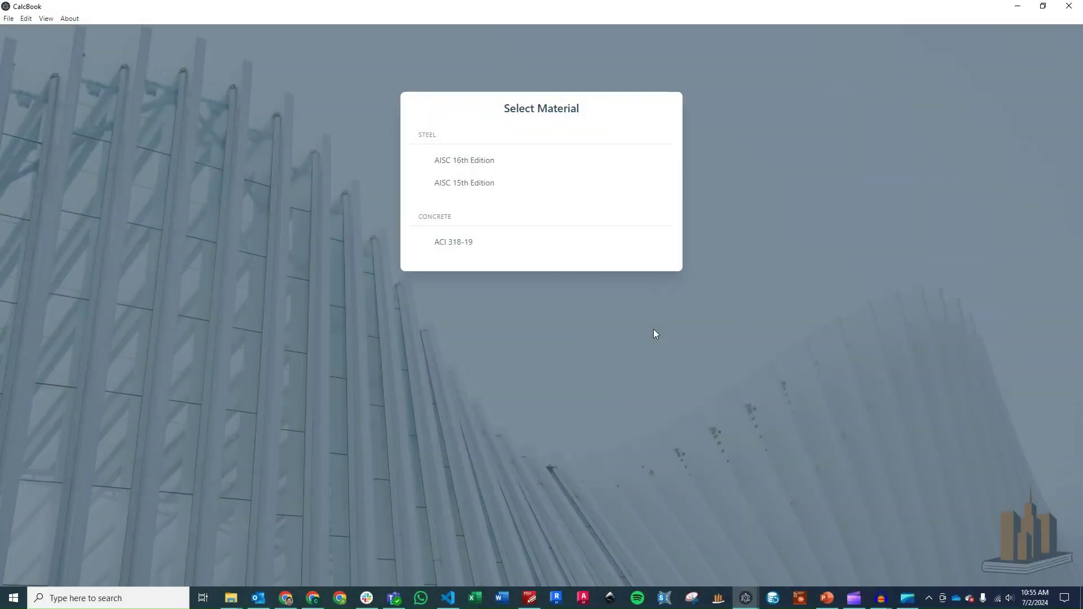
Step: Create an ACI 318-19 Column Axial Design calculation from the standalone concrete design modules
{"action": "left_click", "coordinate": [496, 250]}
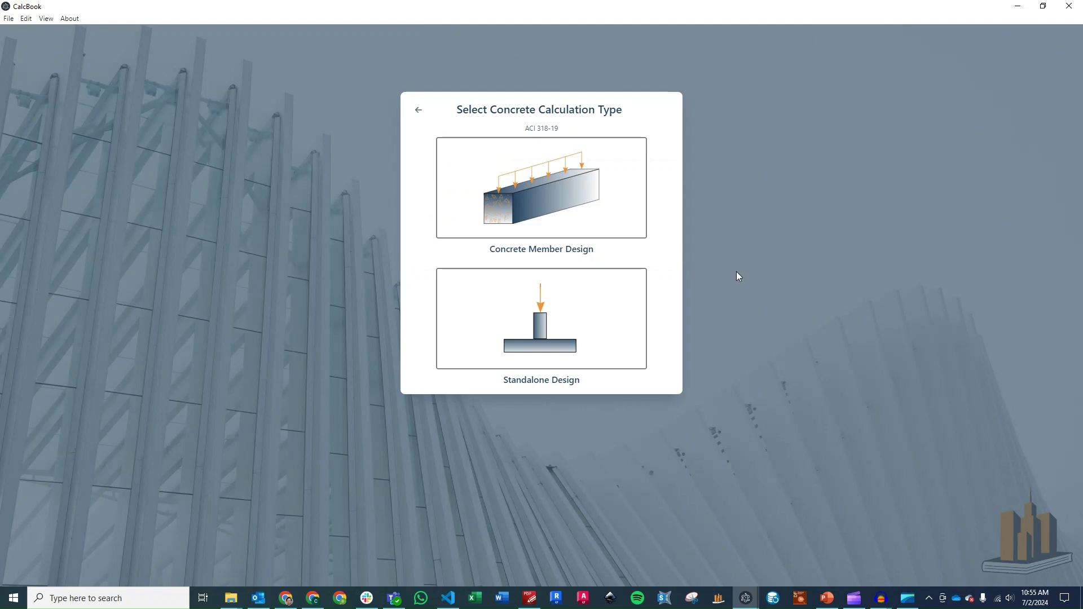
{"action": "left_click", "coordinate": [568, 189]}
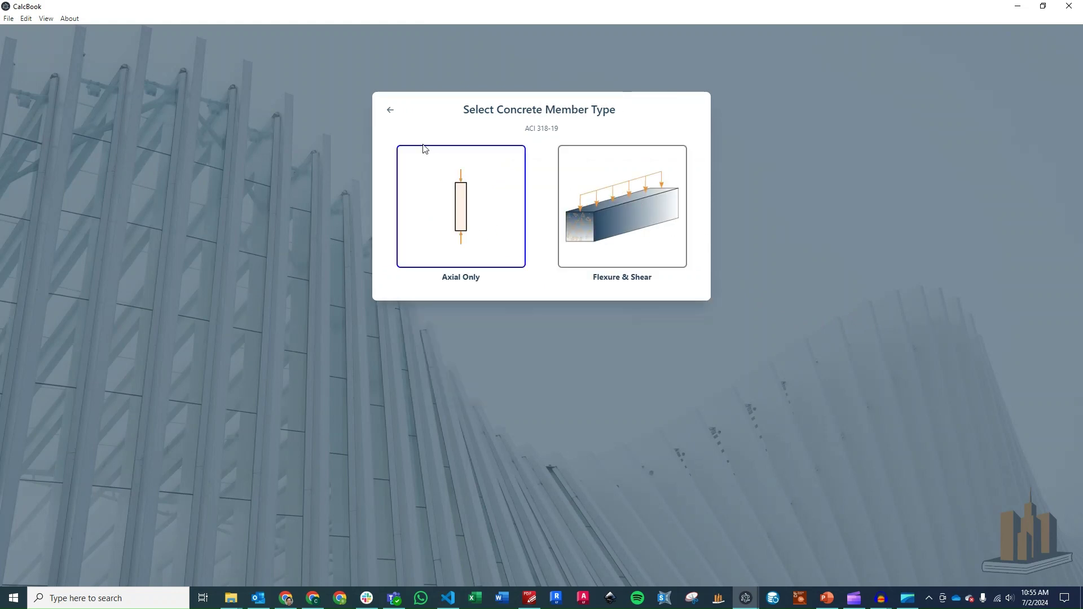
{"action": "left_click", "coordinate": [389, 112]}
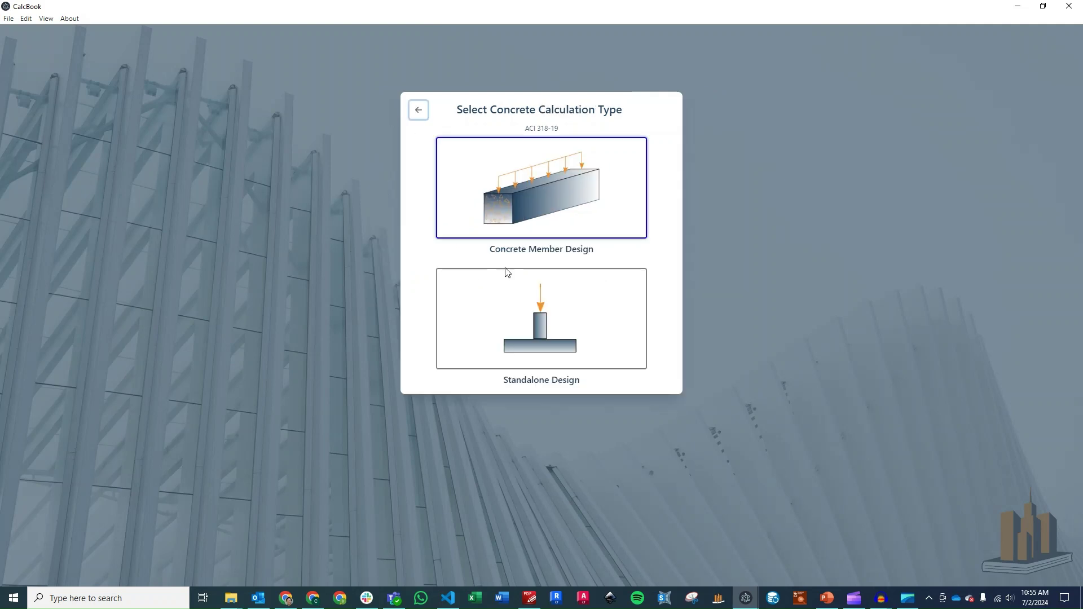
{"action": "left_click", "coordinate": [552, 333]}
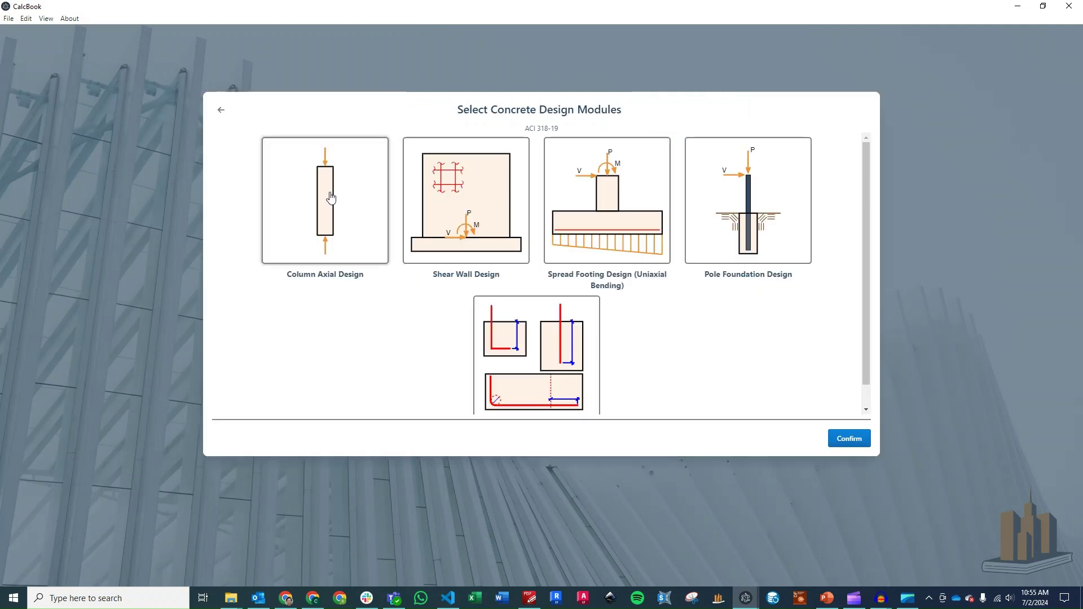
{"action": "left_click", "coordinate": [853, 439]}
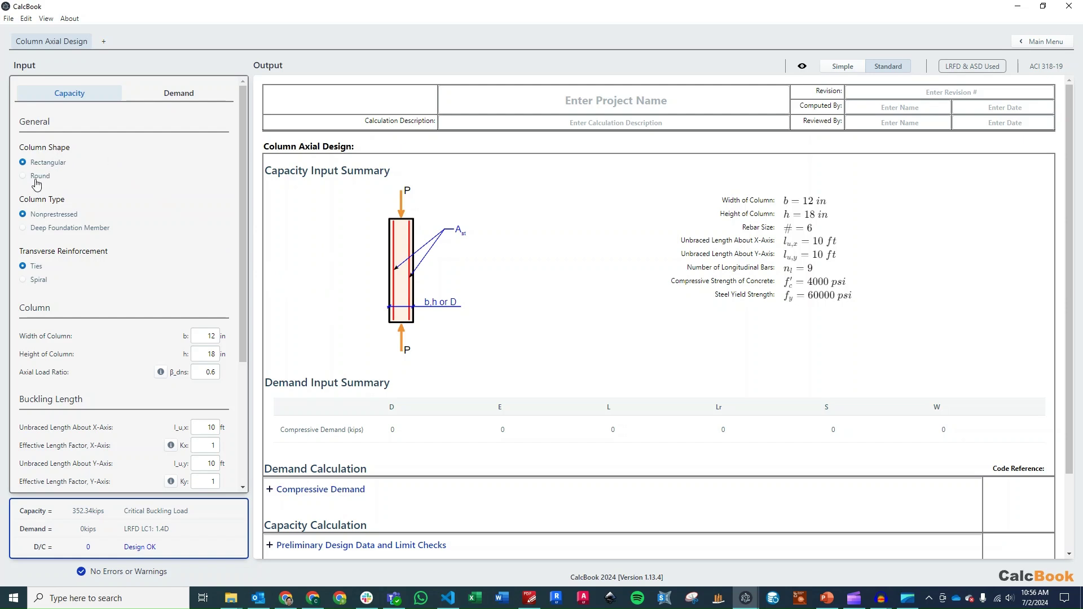
Step: Make the column round with spiral reinforcement and change its diameter from 12 to 18 in
{"action": "left_click", "coordinate": [35, 180]}
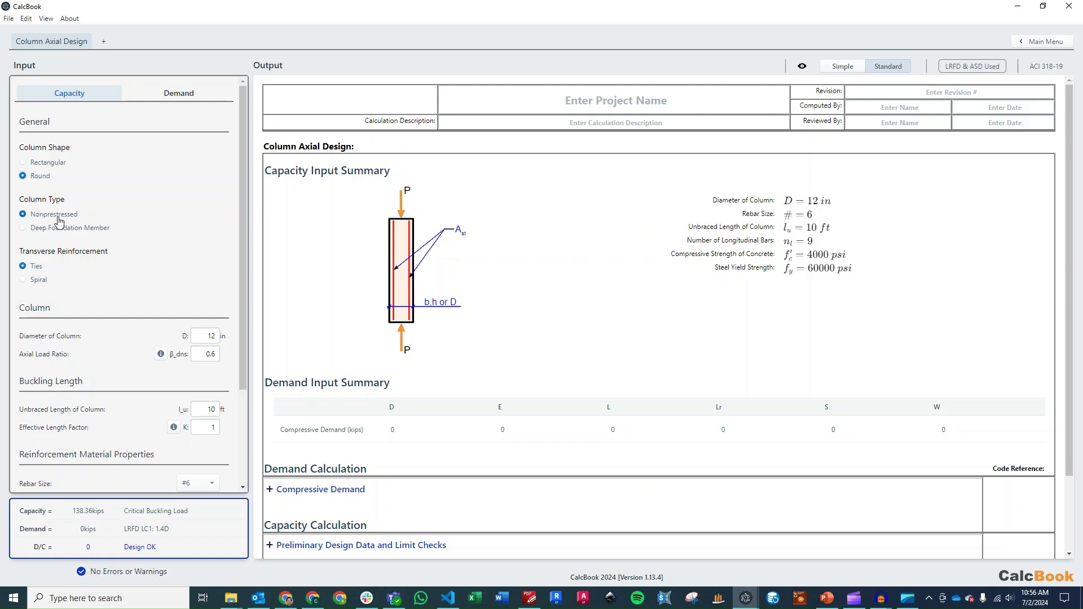
{"action": "left_click", "coordinate": [39, 279]}
{"action": "left_click_drag", "start_coordinate": [205, 336], "coordinate": [231, 340]}
{"action": "type", "text": "18"}
{"action": "key", "text": "Return"}
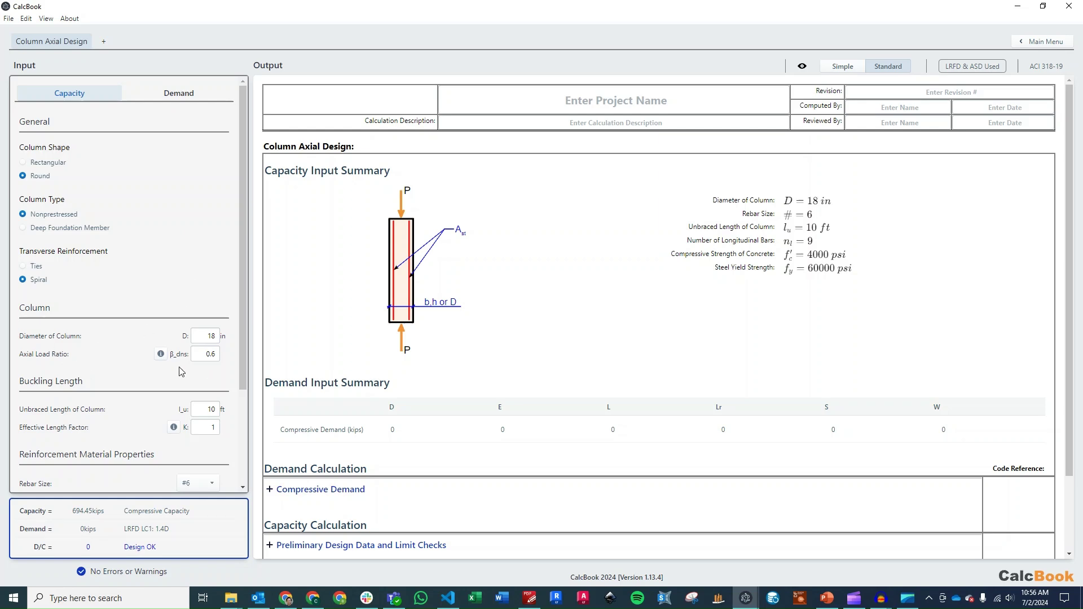
{"action": "left_click", "coordinate": [161, 354]}
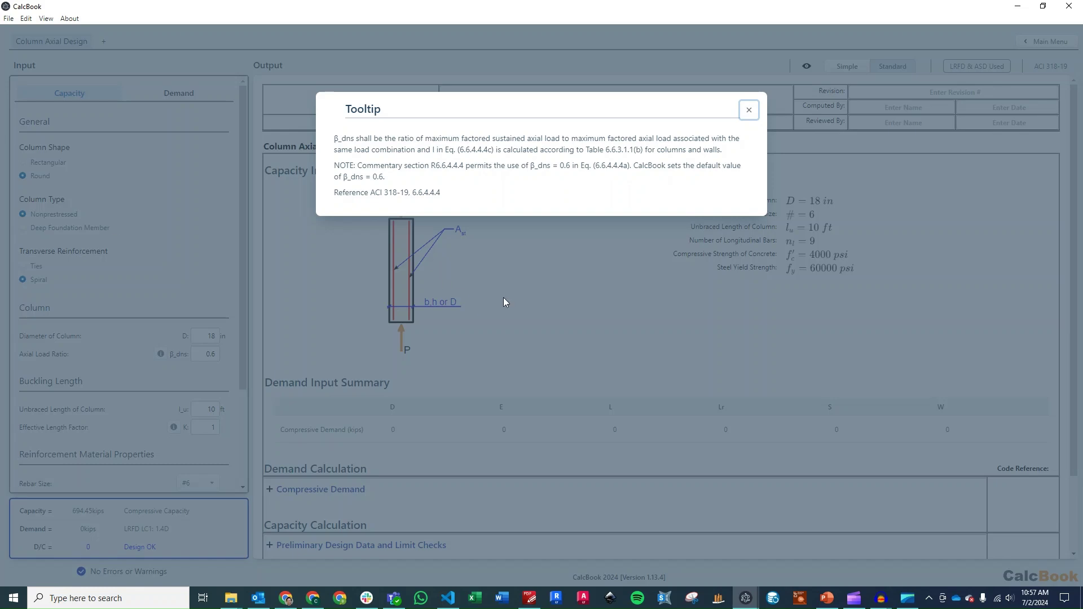
{"action": "key", "text": "Escape"}
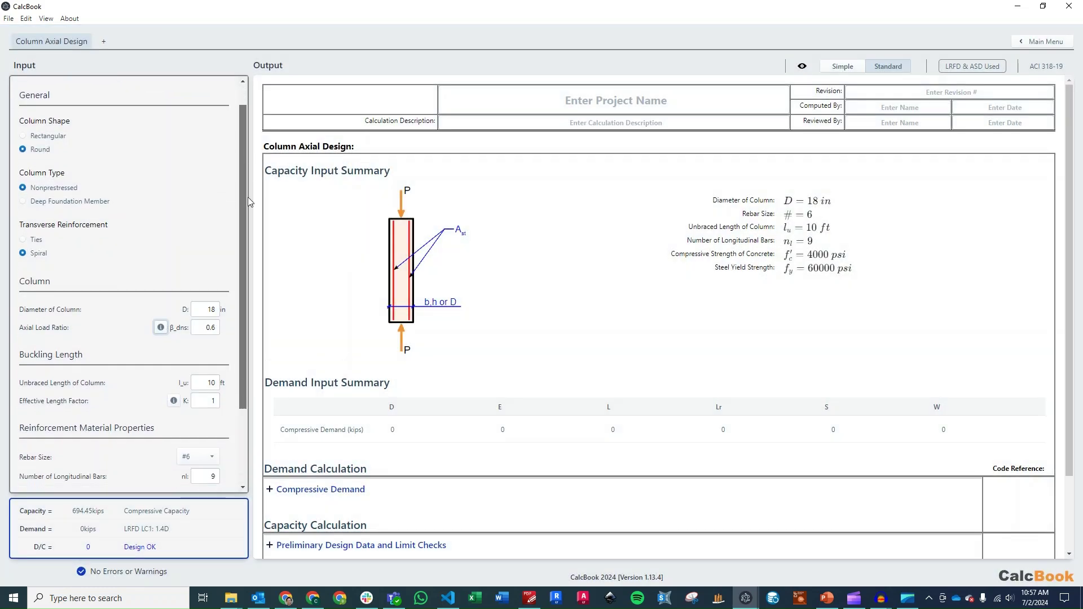
Step: Set the unbraced length l_u to 15 ft and the effective length factor K to 1
{"action": "left_click_drag", "start_coordinate": [244, 172], "coordinate": [223, 283]}
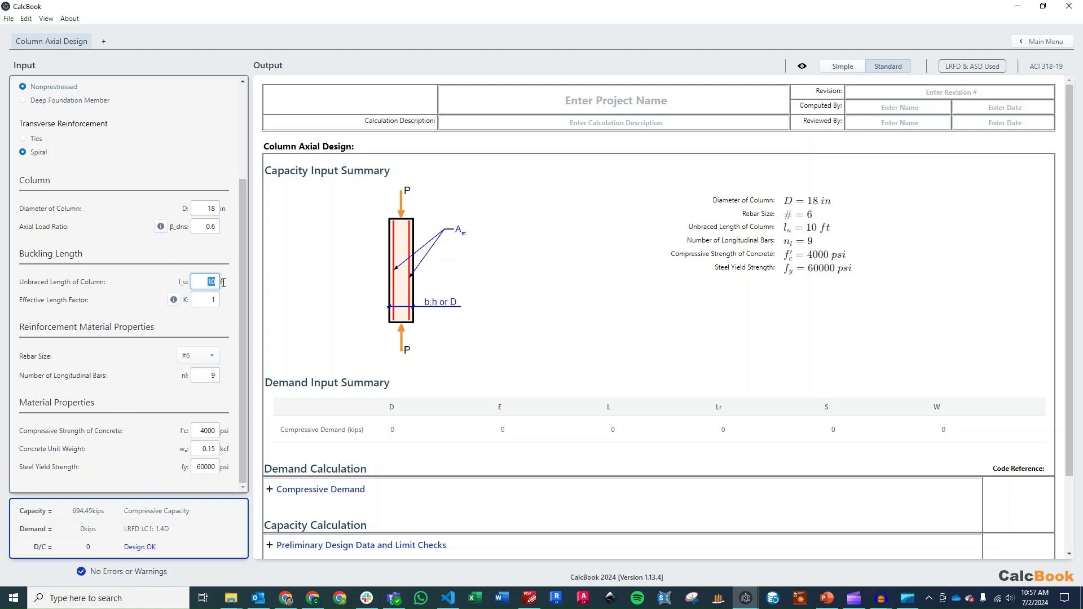
{"action": "type", "text": "15"}
{"action": "left_click", "coordinate": [210, 299]}
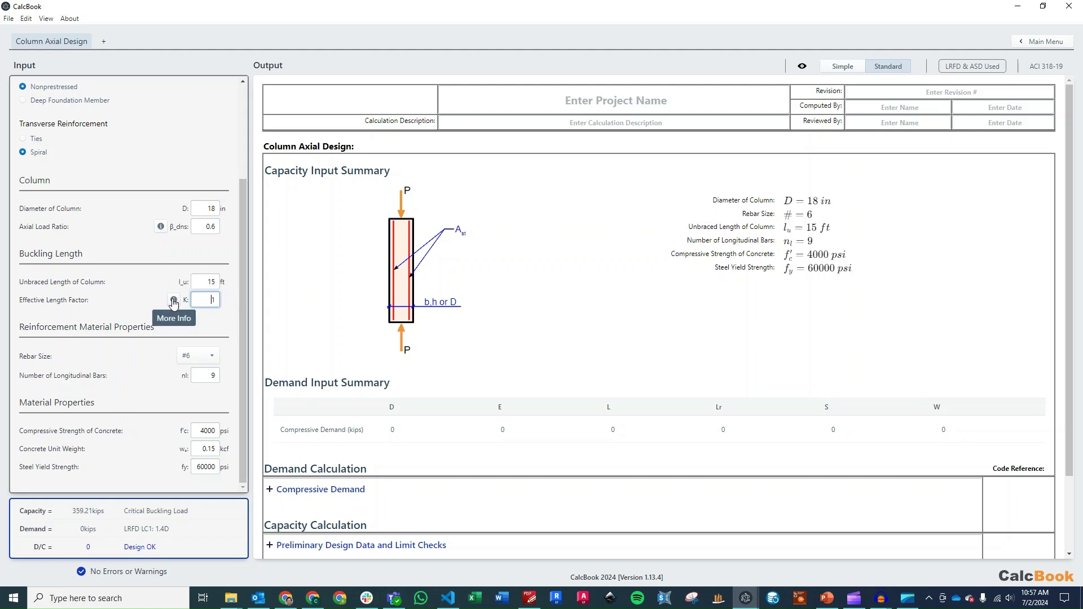
{"action": "left_click", "coordinate": [173, 299]}
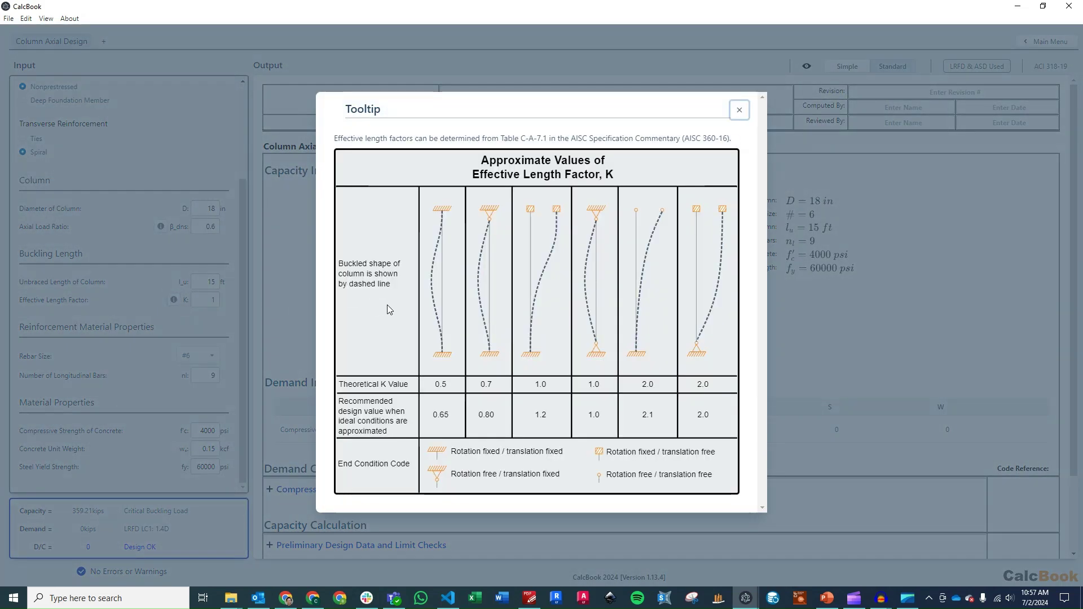
{"action": "left_click", "coordinate": [168, 312]}
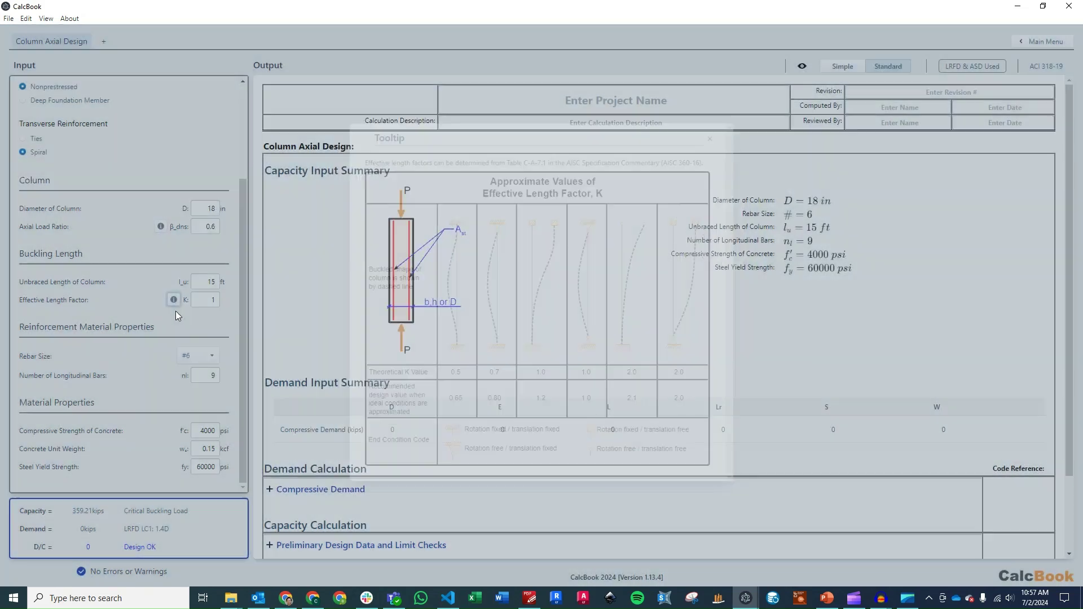
{"action": "left_click", "coordinate": [214, 303]}
{"action": "type", "text": "1"}
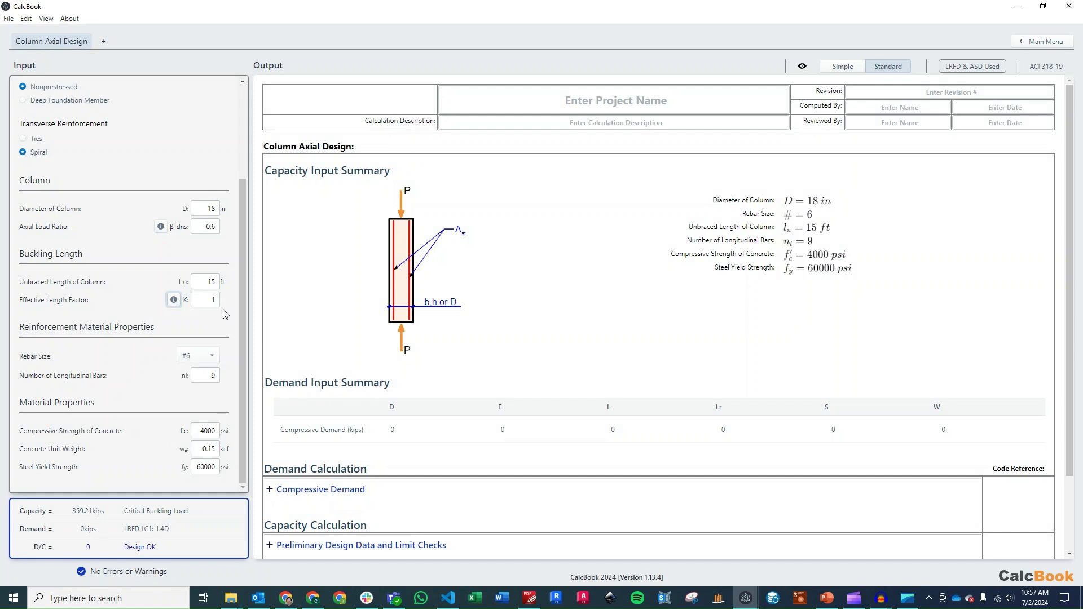
Step: Use #7 bars for the longitudinal reinforcement
{"action": "left_click", "coordinate": [212, 358]}
{"action": "left_click", "coordinate": [199, 416]}
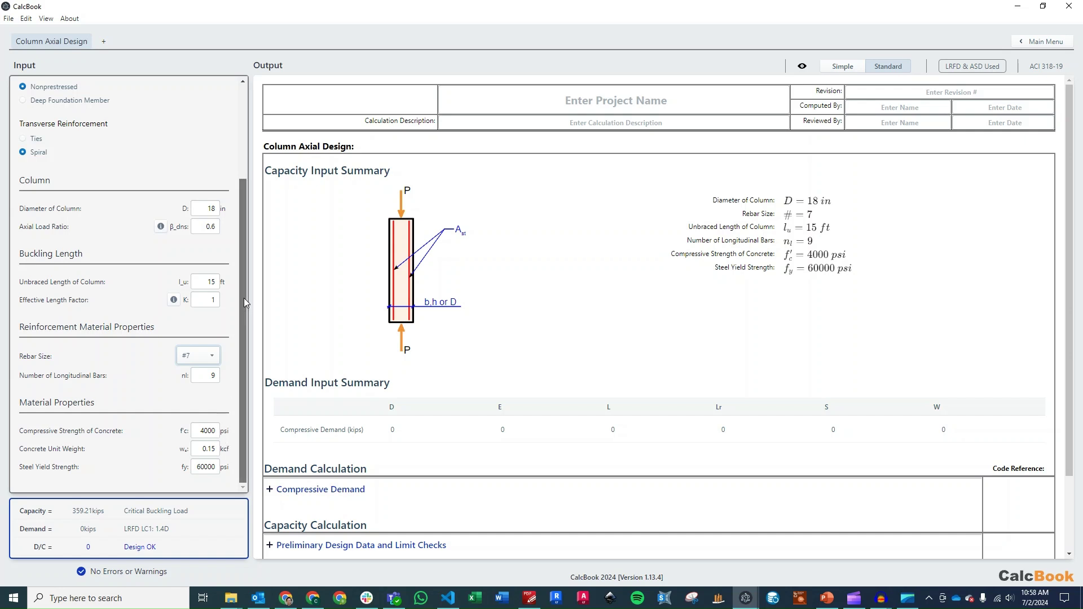
{"action": "left_click_drag", "start_coordinate": [244, 303], "coordinate": [243, 198]}
Step: Enter 175 kips dead and 75 kips live load with Lr blank, then return to Capacity inputs
{"action": "left_click", "coordinate": [188, 101]}
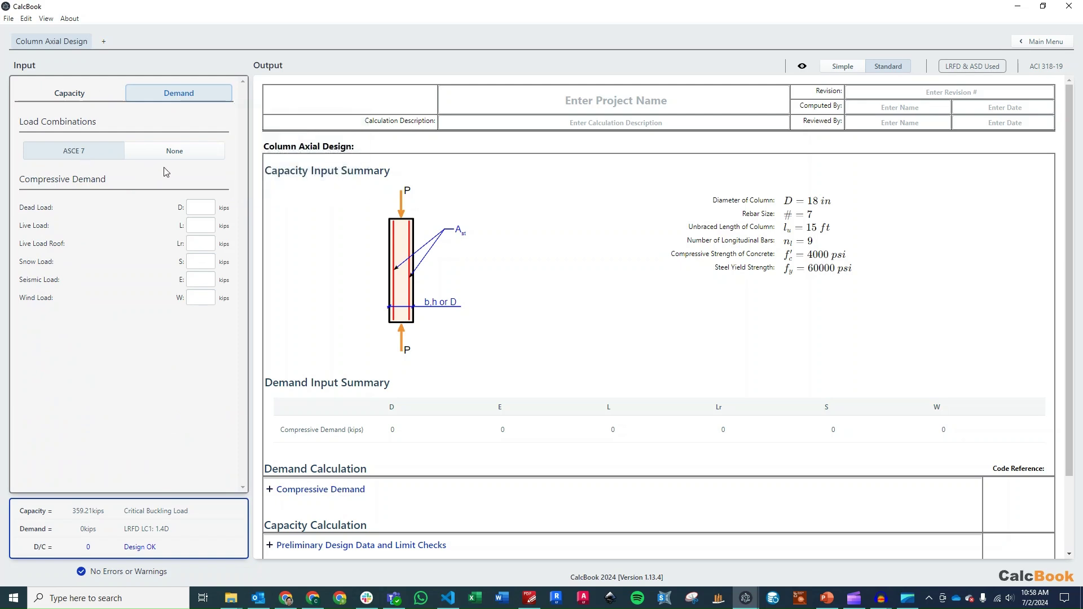
{"action": "left_click", "coordinate": [201, 206]}
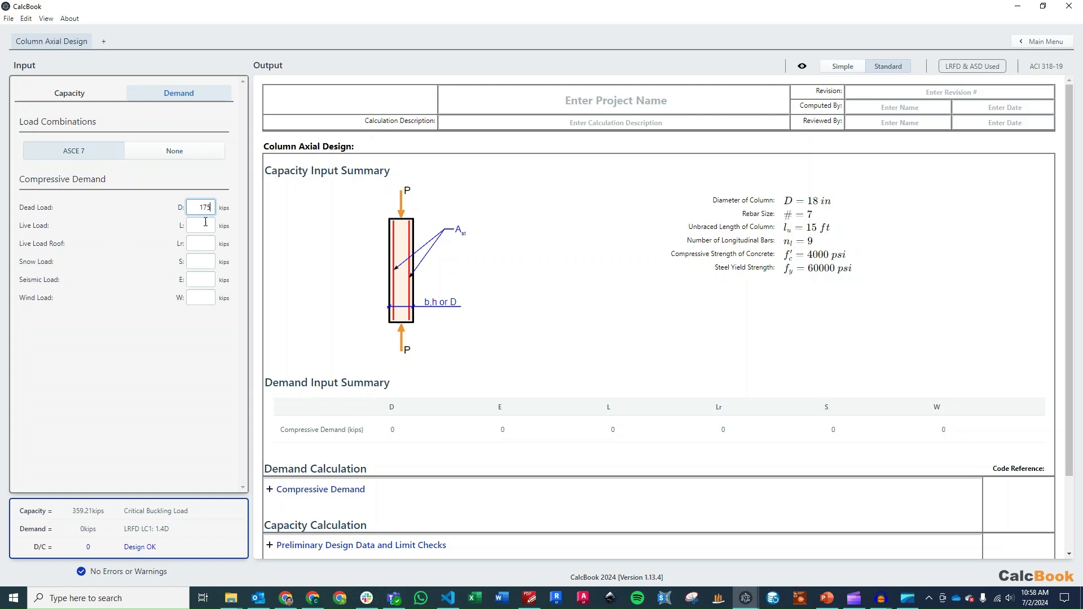
{"action": "left_click", "coordinate": [206, 225]}
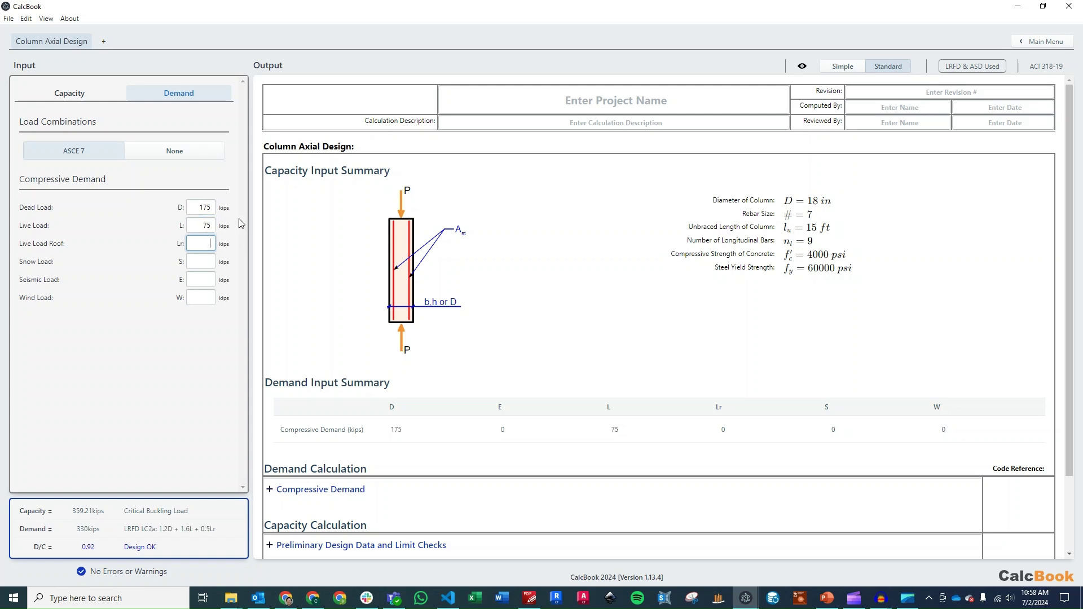
{"action": "left_click", "coordinate": [113, 93]}
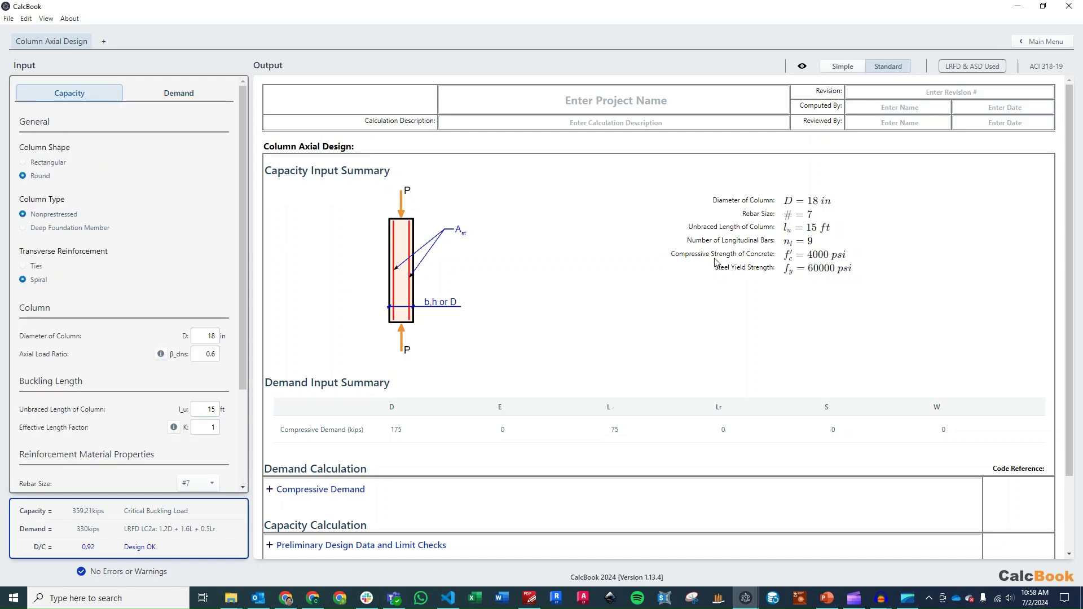
Step: Expand the Compressive Demand, Preliminary Design Data and Limit Checks, and Required Parameters calculations
{"action": "scroll", "coordinate": [715, 260], "scroll_direction": "down", "scroll_amount": 3}
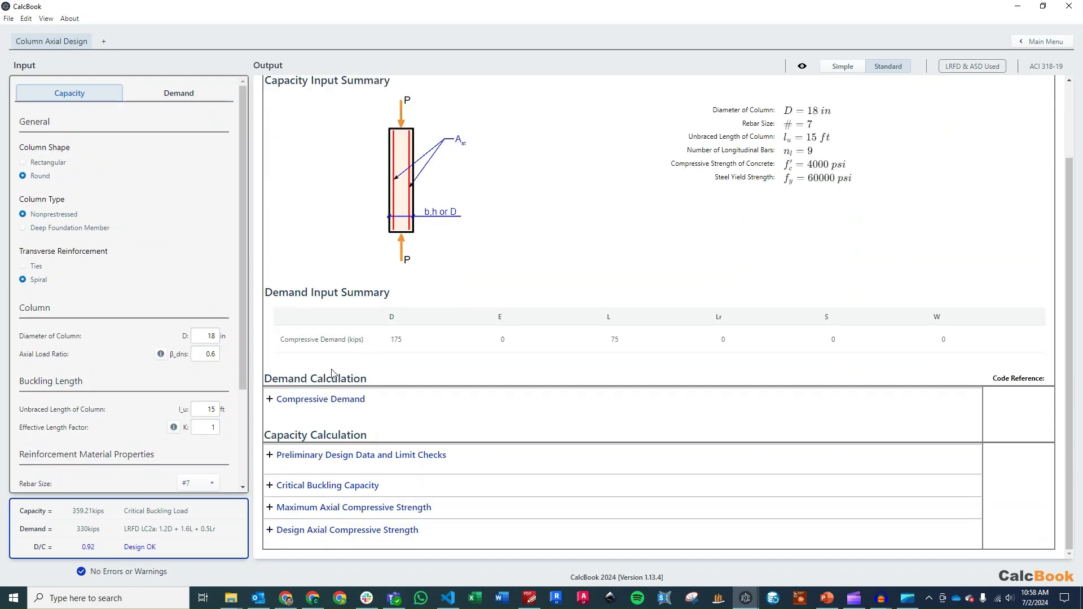
{"action": "left_click", "coordinate": [328, 398]}
{"action": "scroll", "coordinate": [581, 274], "scroll_direction": "down", "scroll_amount": 2}
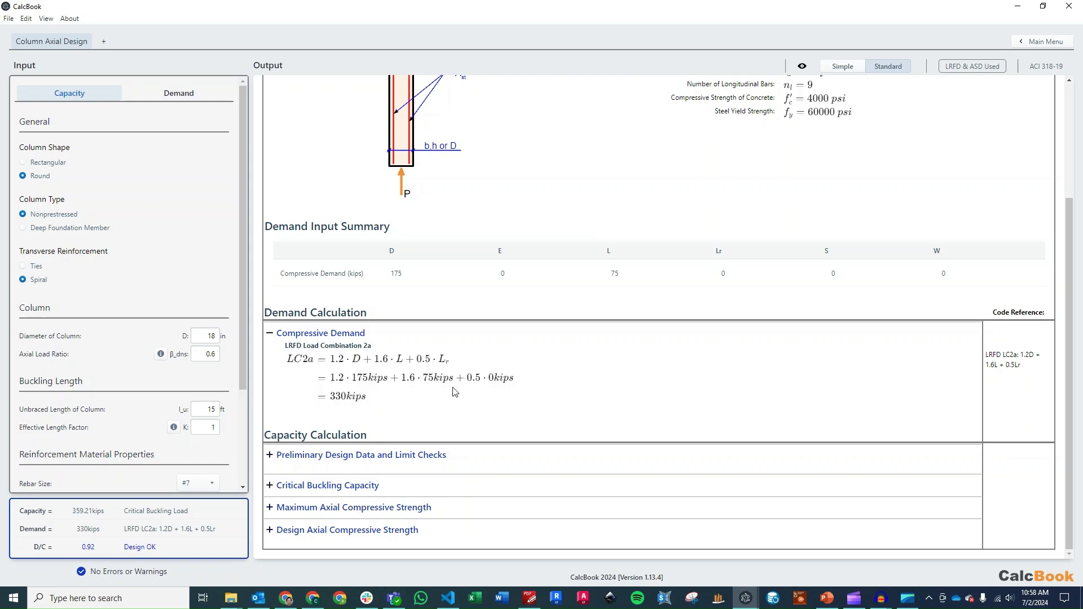
{"action": "left_click", "coordinate": [432, 455]}
{"action": "scroll", "coordinate": [588, 369], "scroll_direction": "down", "scroll_amount": 1}
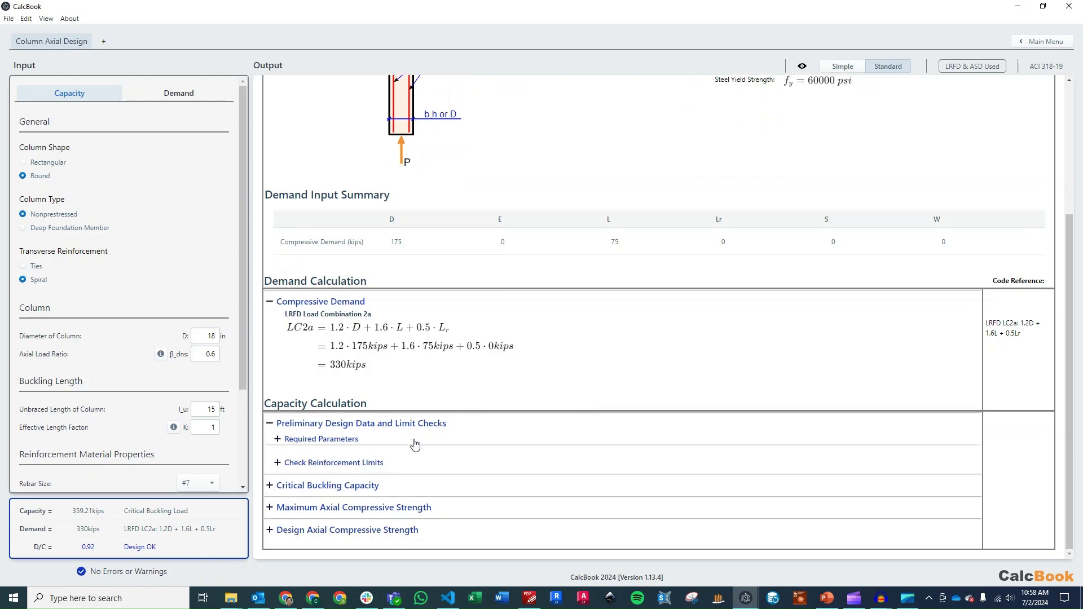
{"action": "left_click", "coordinate": [416, 442]}
Step: Expand Check Reinforcement Limits and Critical Buckling Capacity, showing Pc = 478.94 kips
{"action": "scroll", "coordinate": [568, 336], "scroll_direction": "down", "scroll_amount": 2}
{"action": "scroll", "coordinate": [568, 336], "scroll_direction": "down", "scroll_amount": 3}
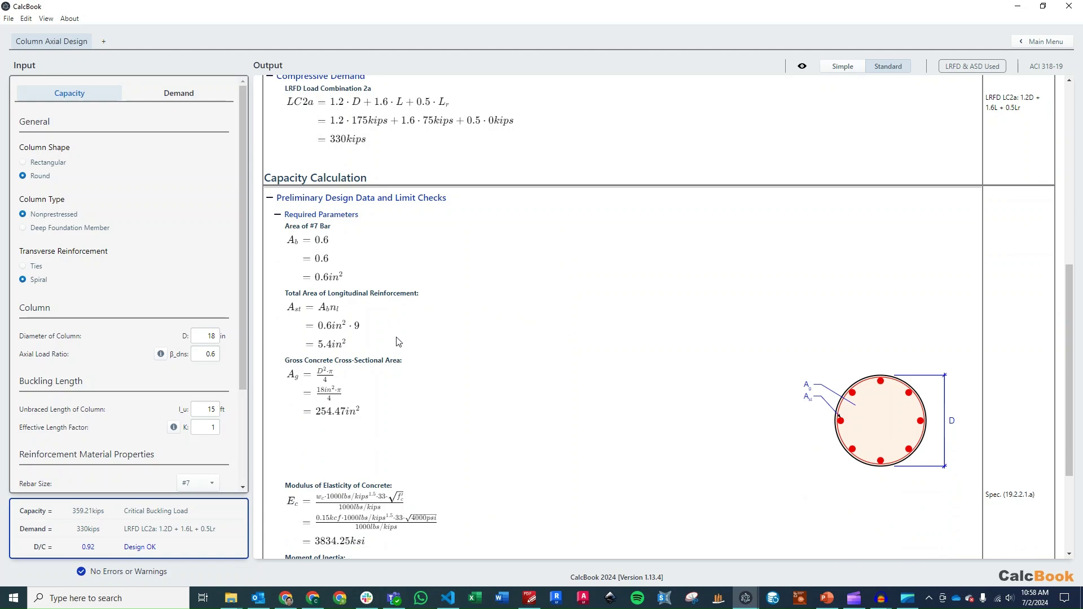
{"action": "scroll", "coordinate": [398, 342], "scroll_direction": "down", "scroll_amount": 1}
{"action": "scroll", "coordinate": [412, 340], "scroll_direction": "down", "scroll_amount": 2}
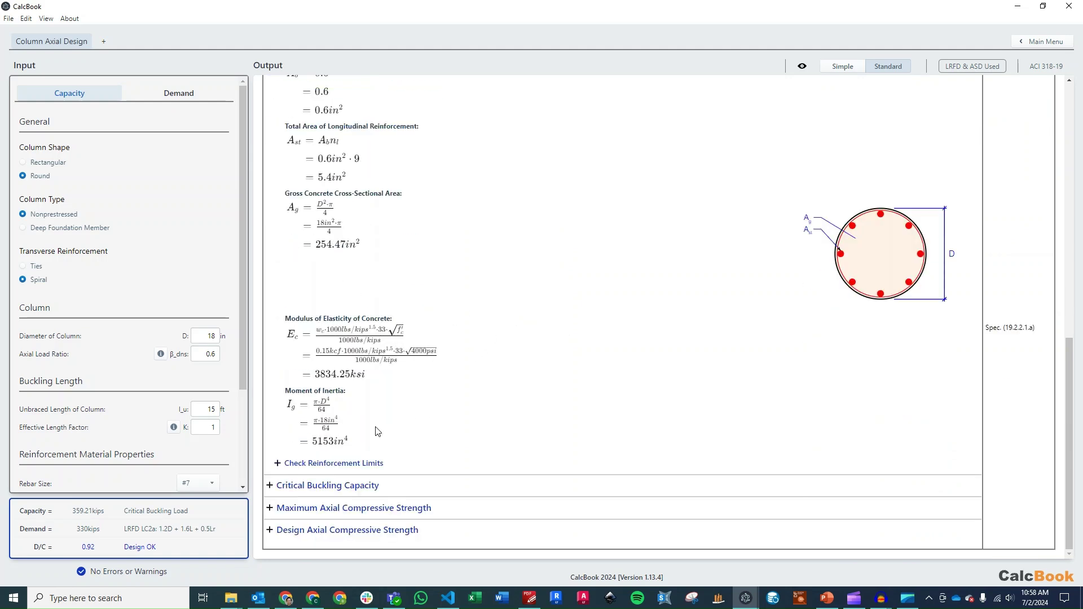
{"action": "left_click", "coordinate": [390, 463]}
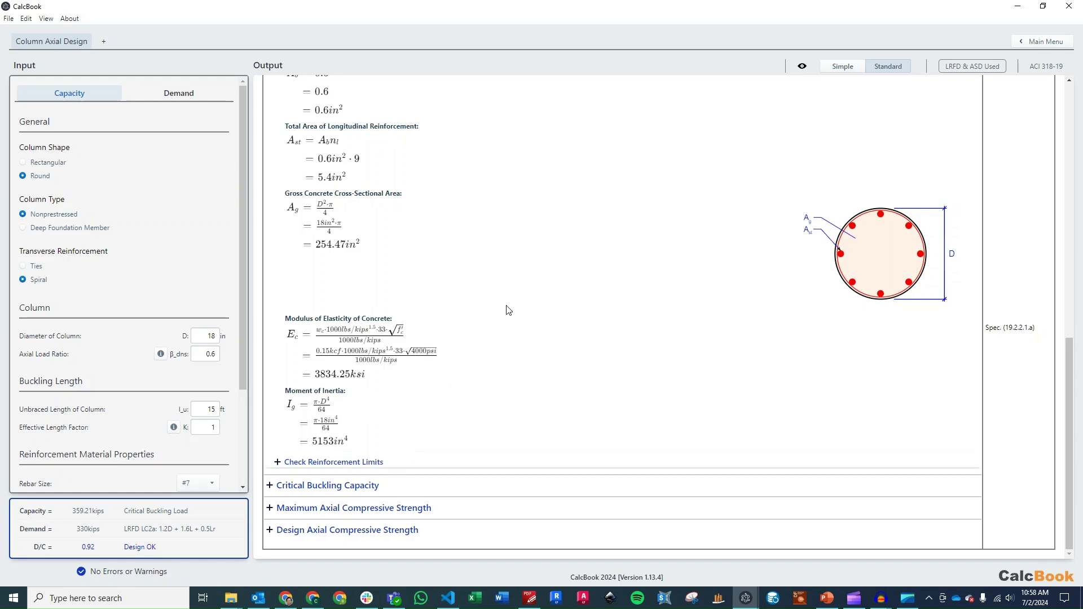
{"action": "scroll", "coordinate": [541, 268], "scroll_direction": "down", "scroll_amount": 2}
{"action": "scroll", "coordinate": [545, 268], "scroll_direction": "down", "scroll_amount": 1}
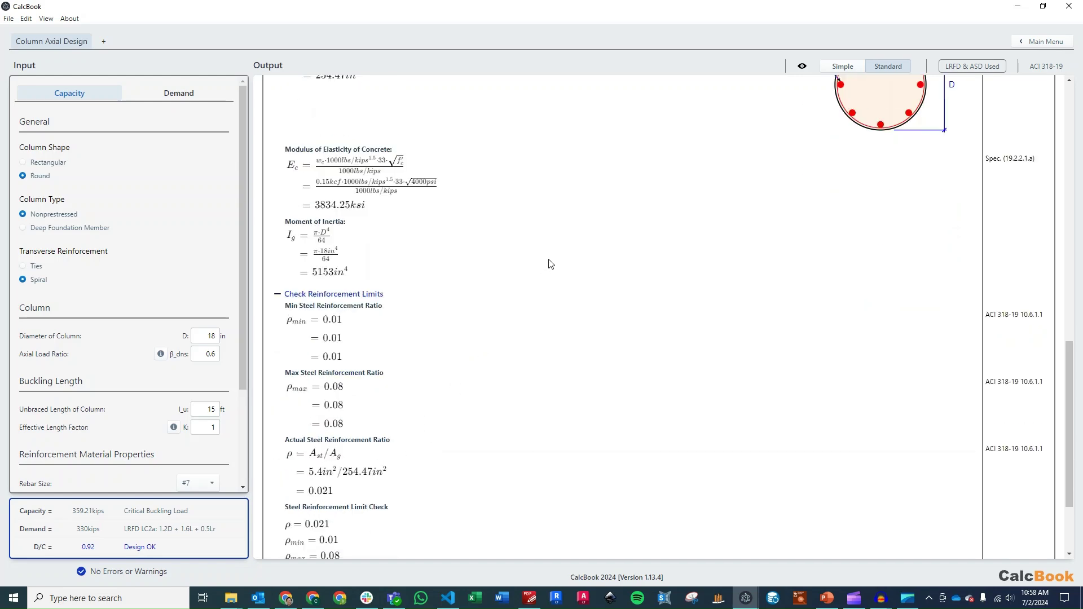
{"action": "scroll", "coordinate": [557, 289], "scroll_direction": "down", "scroll_amount": 2}
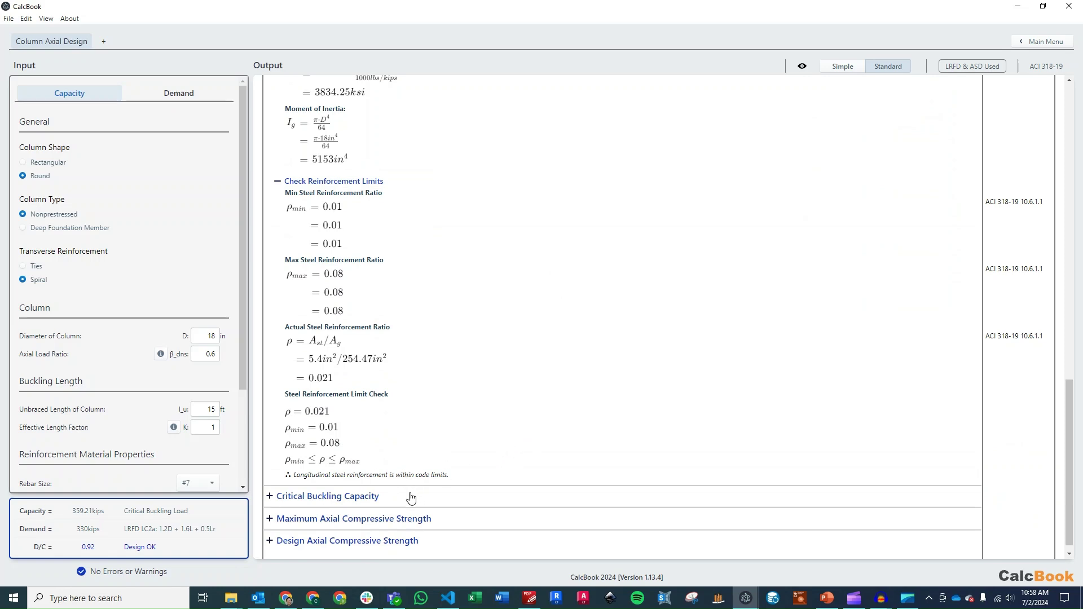
{"action": "left_click", "coordinate": [454, 495]}
{"action": "scroll", "coordinate": [733, 398], "scroll_direction": "down", "scroll_amount": 4}
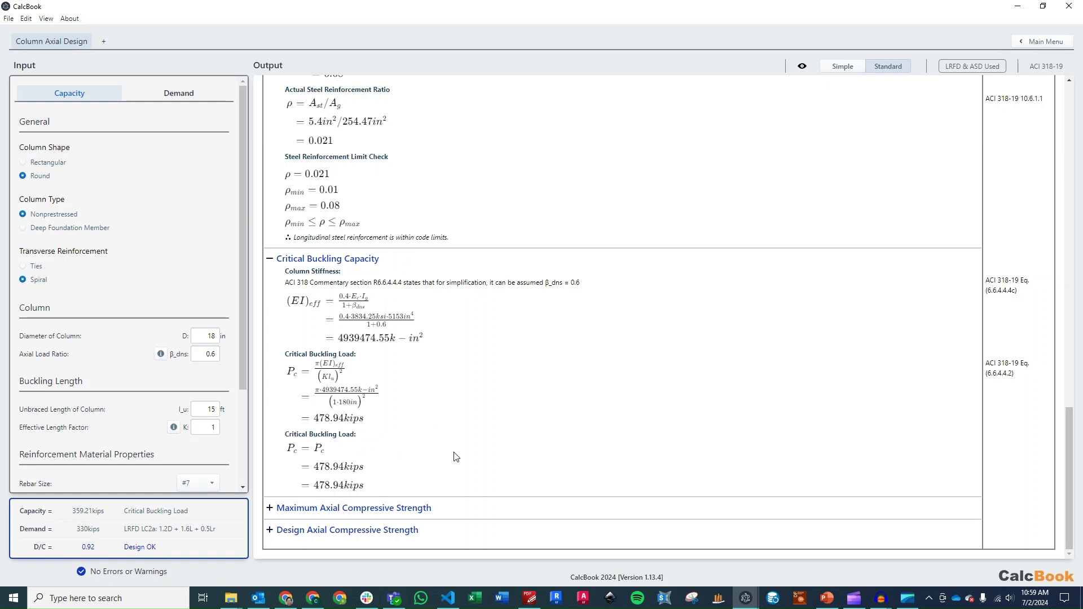
Step: Expand Maximum and Design Axial Compressive Strength, showing Pn = 995.21 kips and φPn = 359.21 kips
{"action": "left_click", "coordinate": [293, 508]}
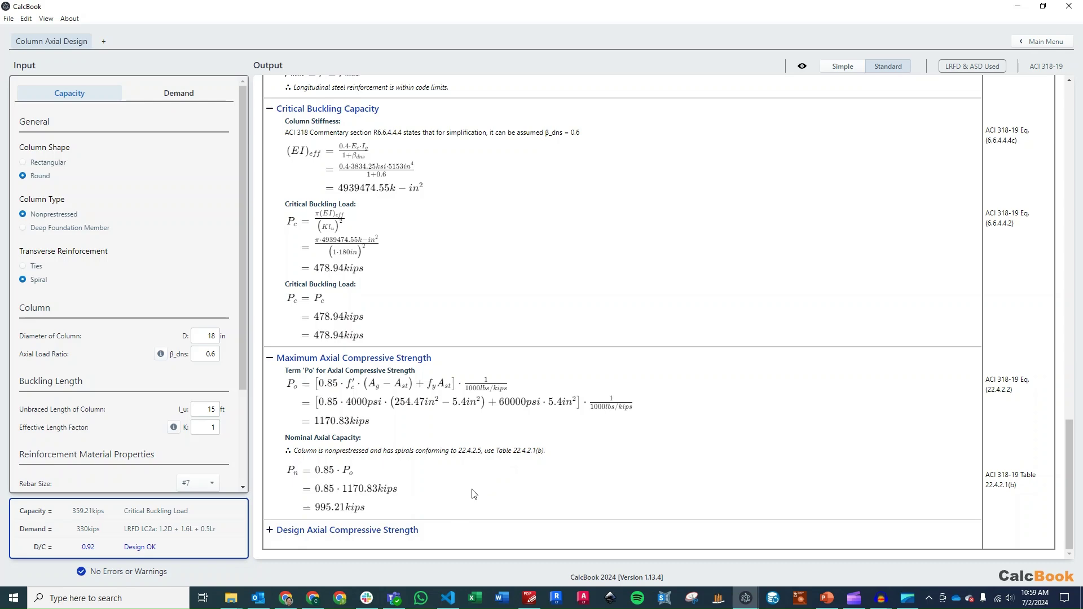
{"action": "left_click", "coordinate": [423, 535]}
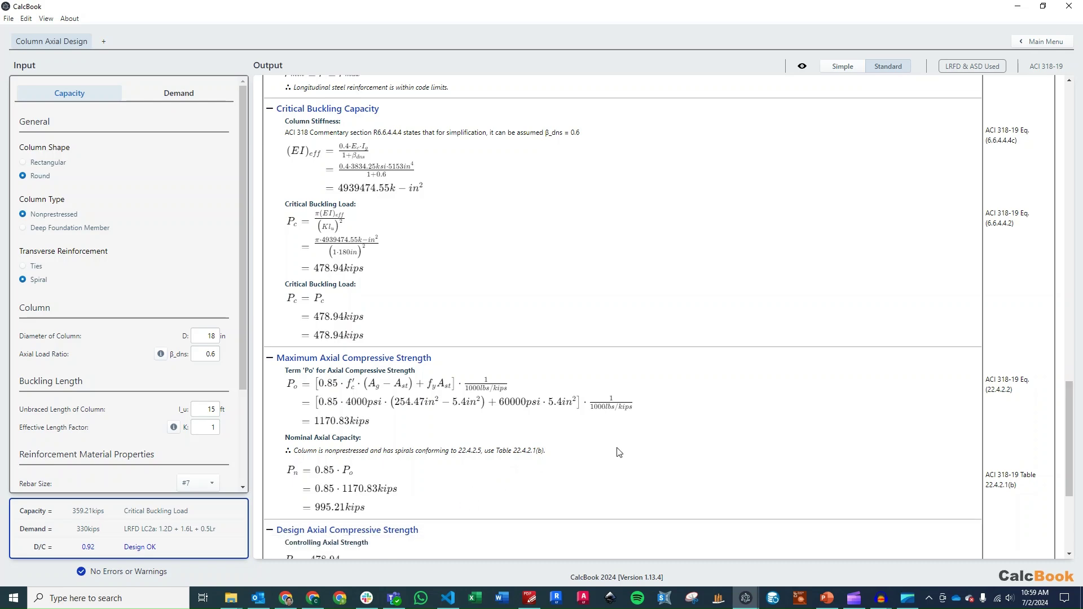
{"action": "scroll", "coordinate": [334, 175], "scroll_direction": "down", "scroll_amount": 2}
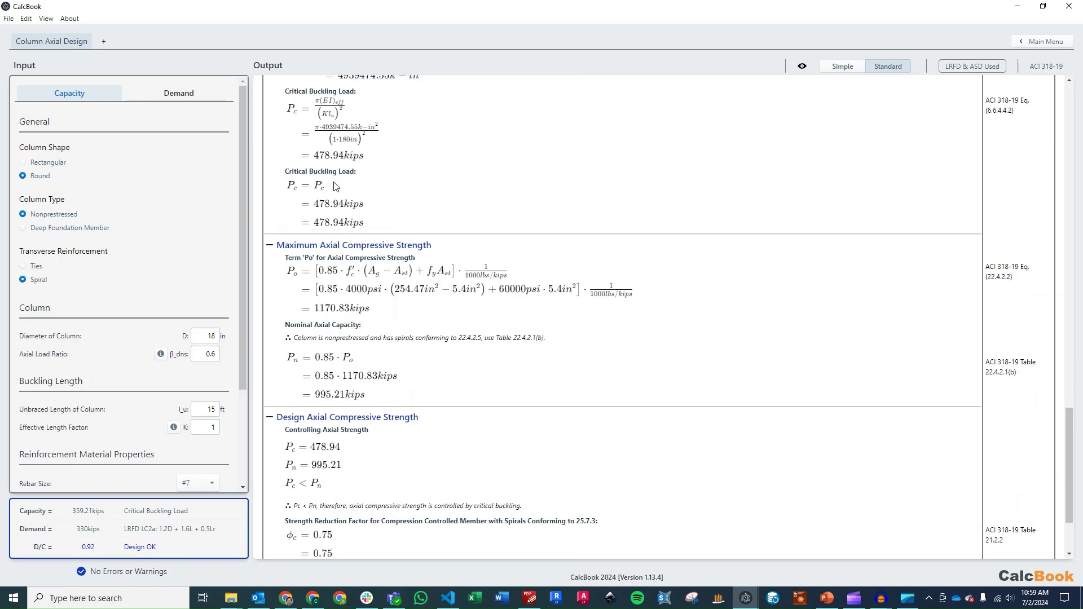
{"action": "scroll", "coordinate": [599, 342], "scroll_direction": "down", "scroll_amount": 2}
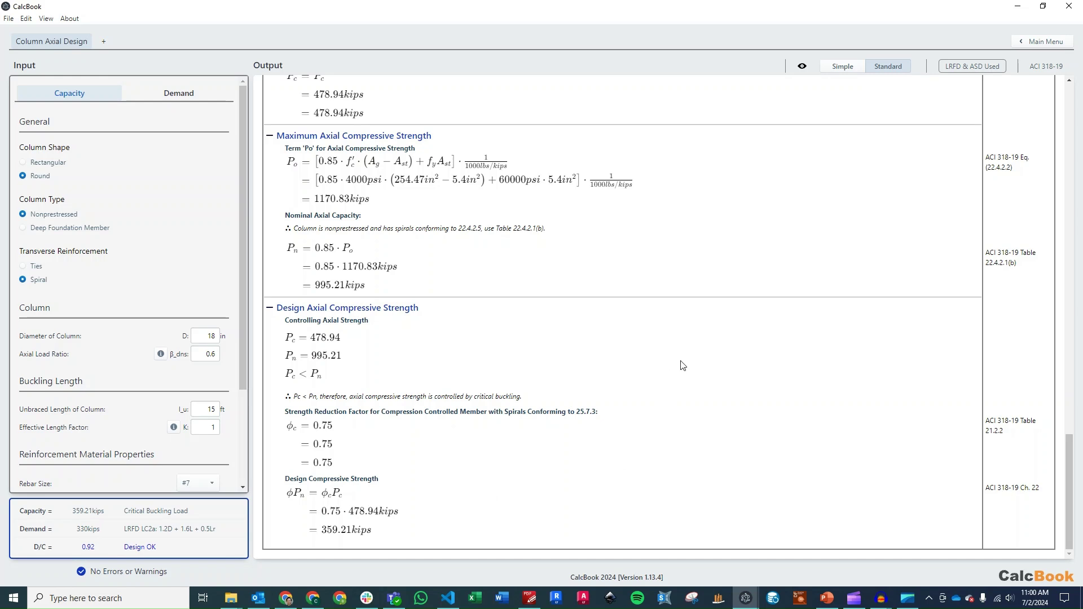
Step: Switch the output detail between Simple and Standard, ending on Simple without substituted-value lines
{"action": "left_click", "coordinate": [842, 68]}
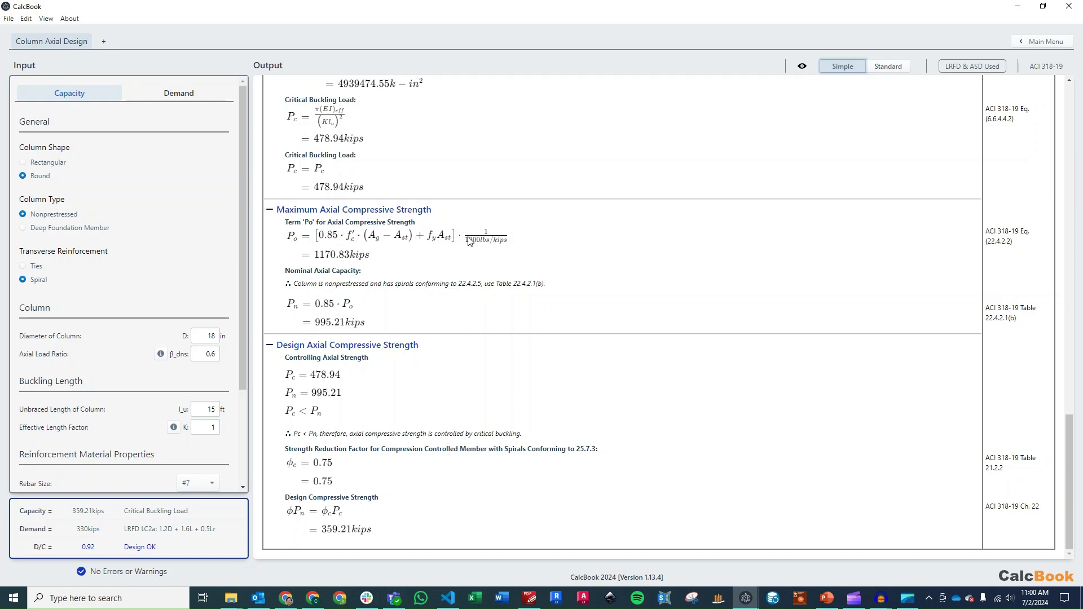
{"action": "left_click", "coordinate": [899, 69]}
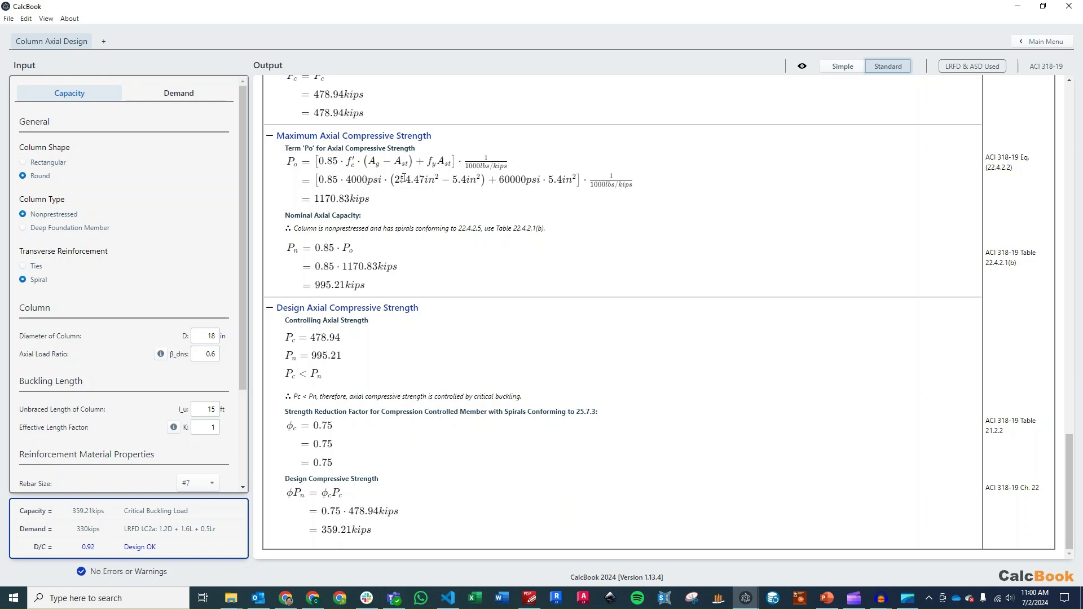
{"action": "left_click", "coordinate": [842, 68]}
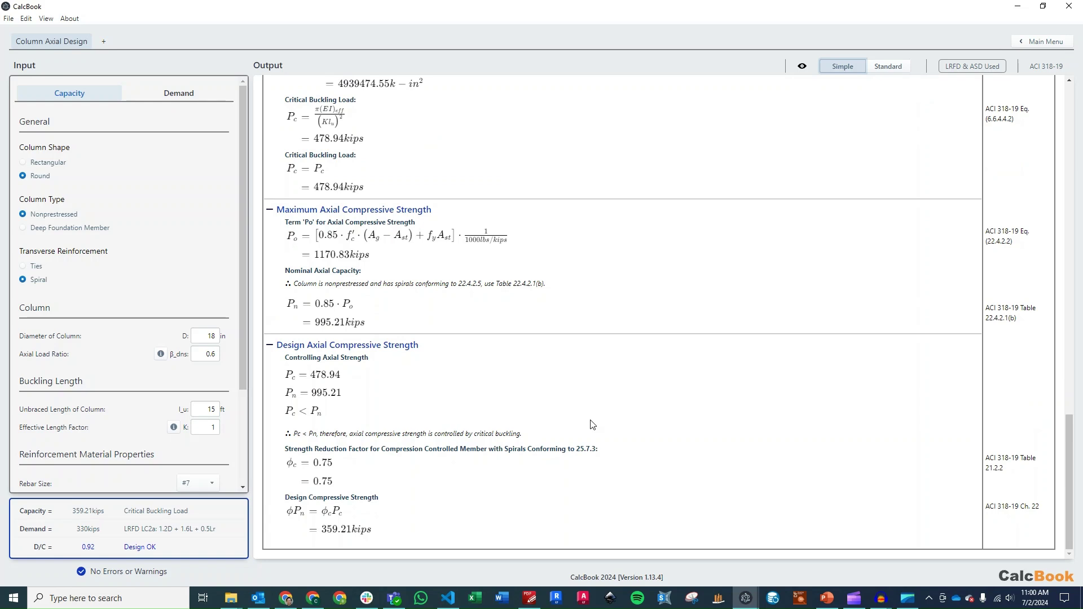